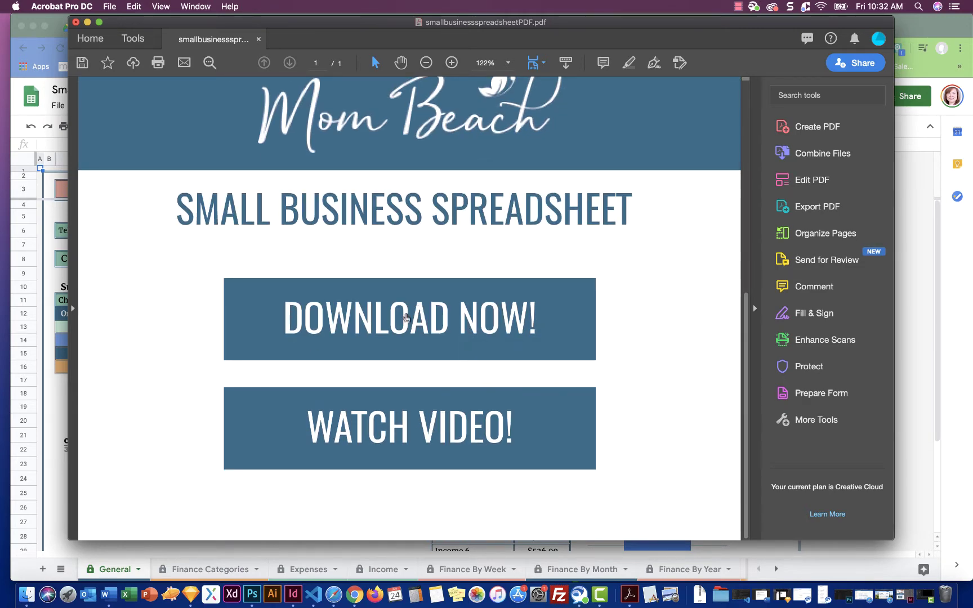
Step: Open the PDF's spreadsheet download link in Chrome, view the copy pages, and switch to the already open Small Business Excel Spreadsheet
left_click(406, 315)
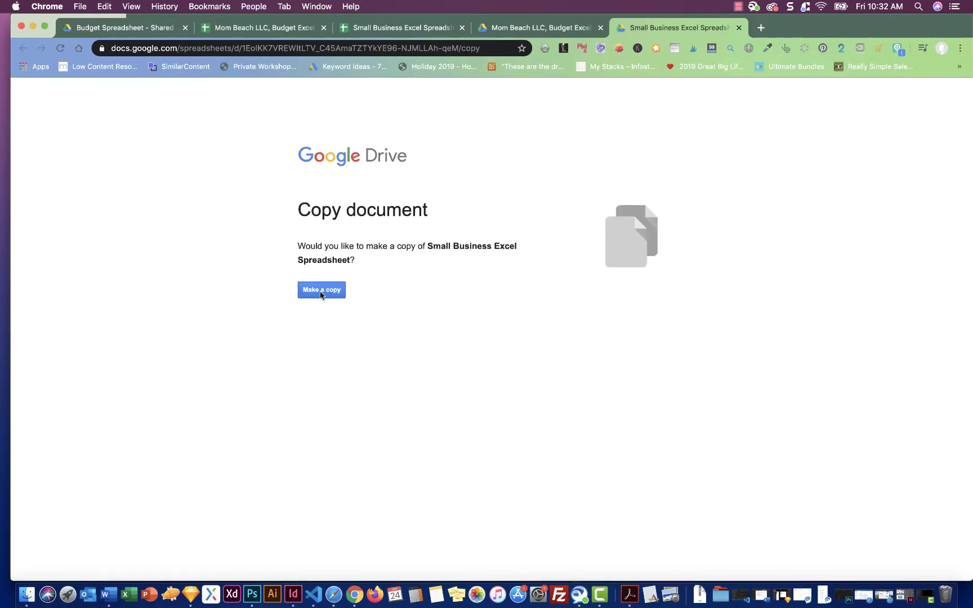
left_click(510, 28)
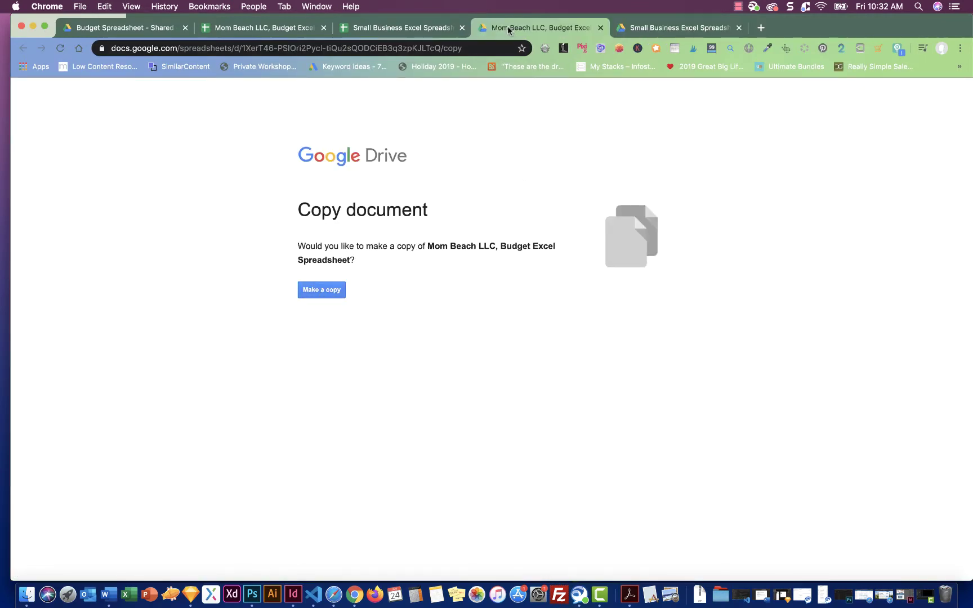
left_click(396, 28)
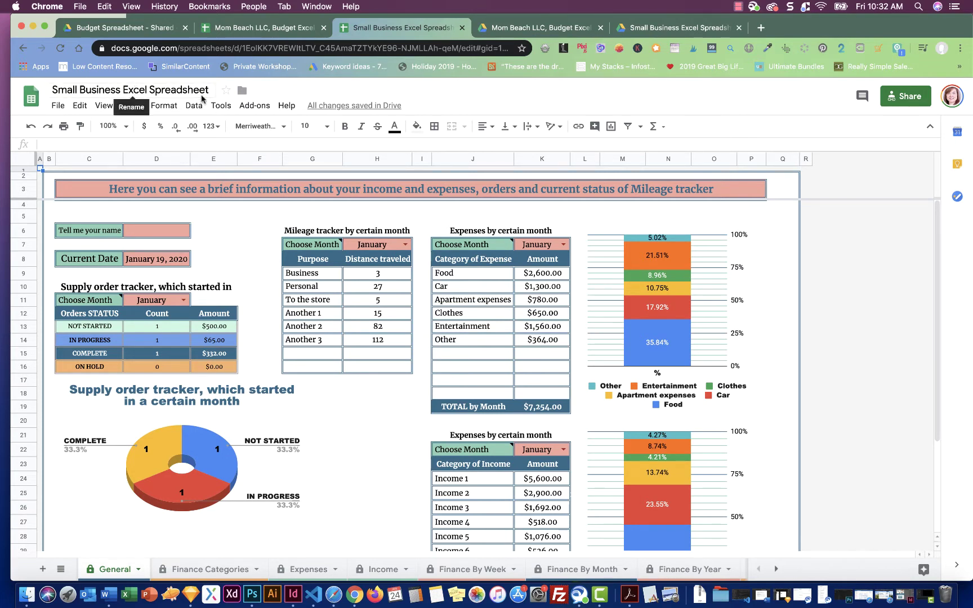
Step: Set the Current Date on the General sheet to January 24, 2020
left_click(141, 233)
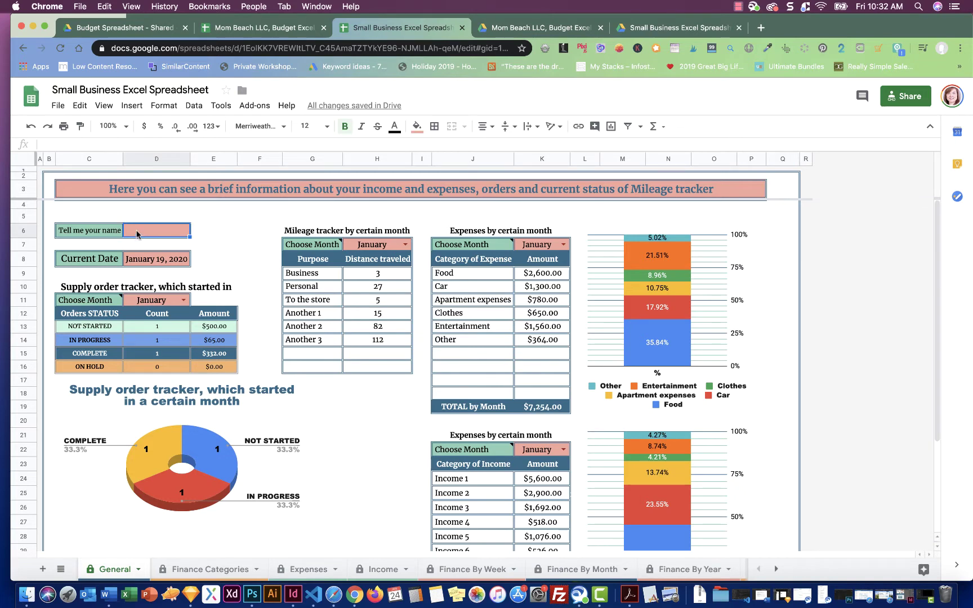
left_click(145, 264)
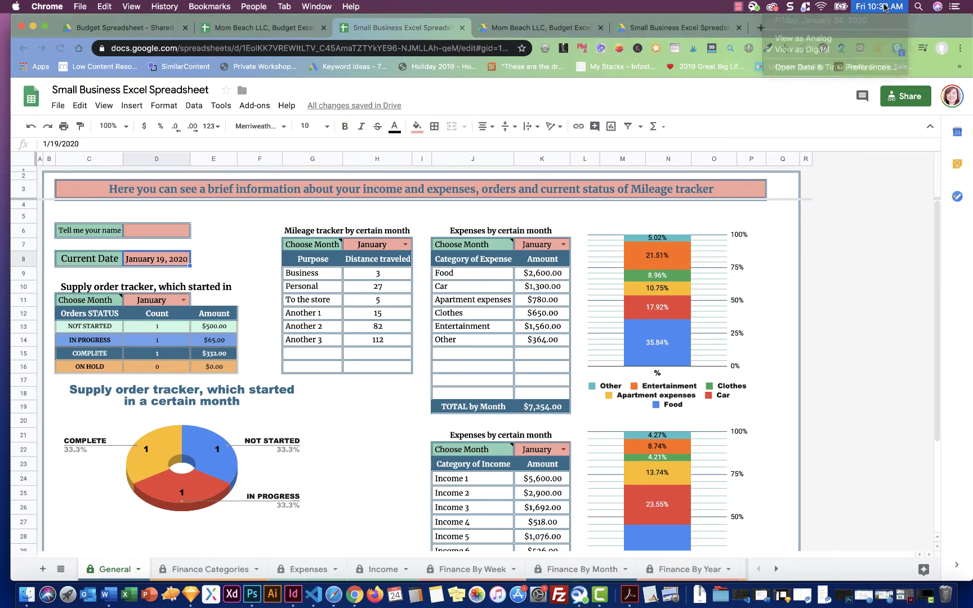
double_click(165, 260)
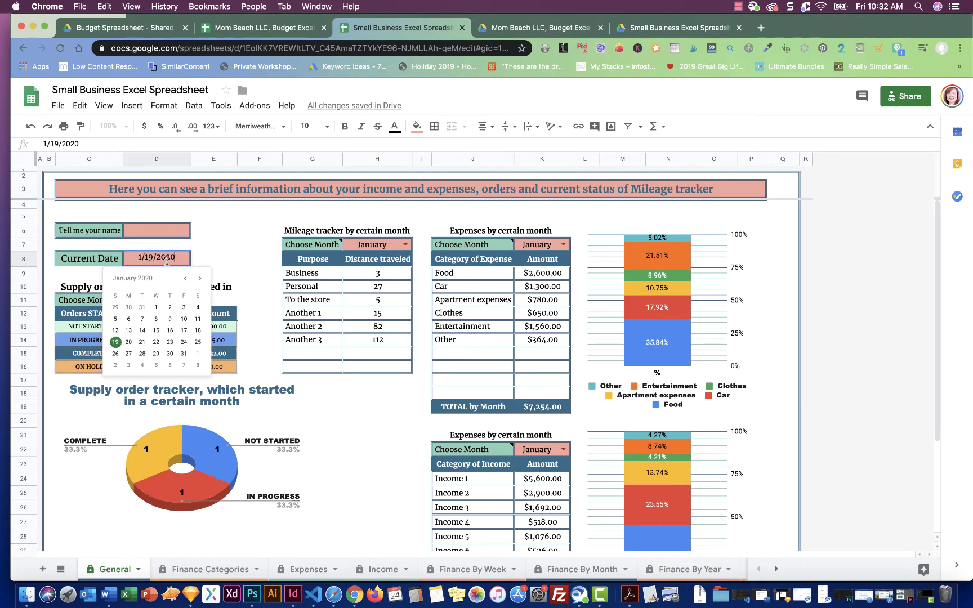
left_click(183, 343)
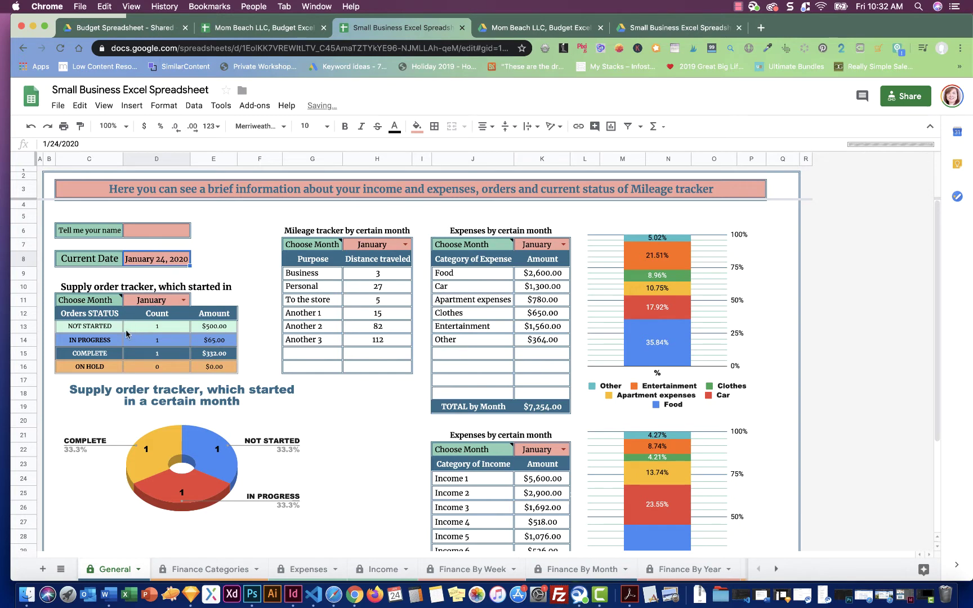
Step: Try February and September as the supply order tracker's month, and set it back to January
left_click(184, 300)
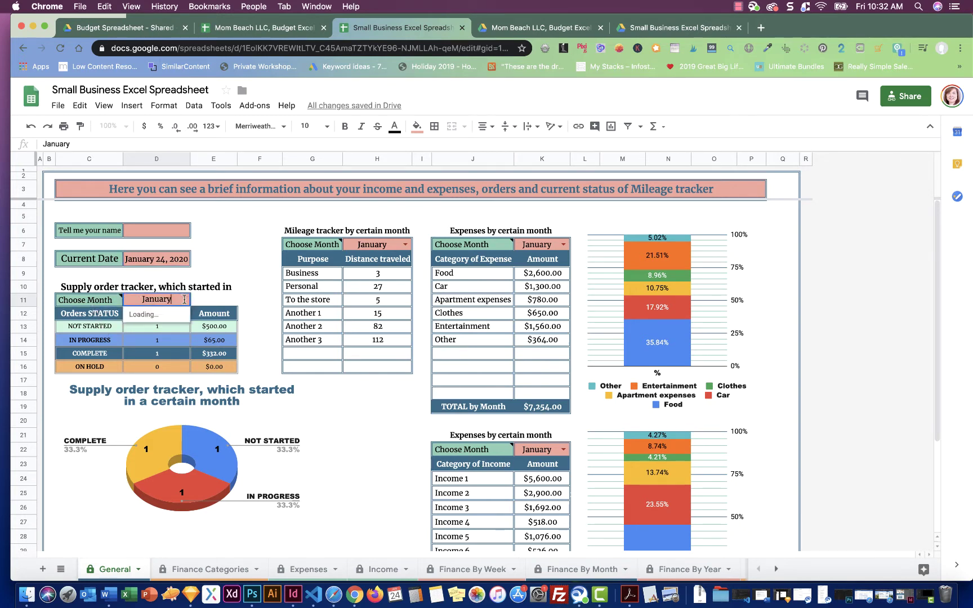
left_click(160, 330)
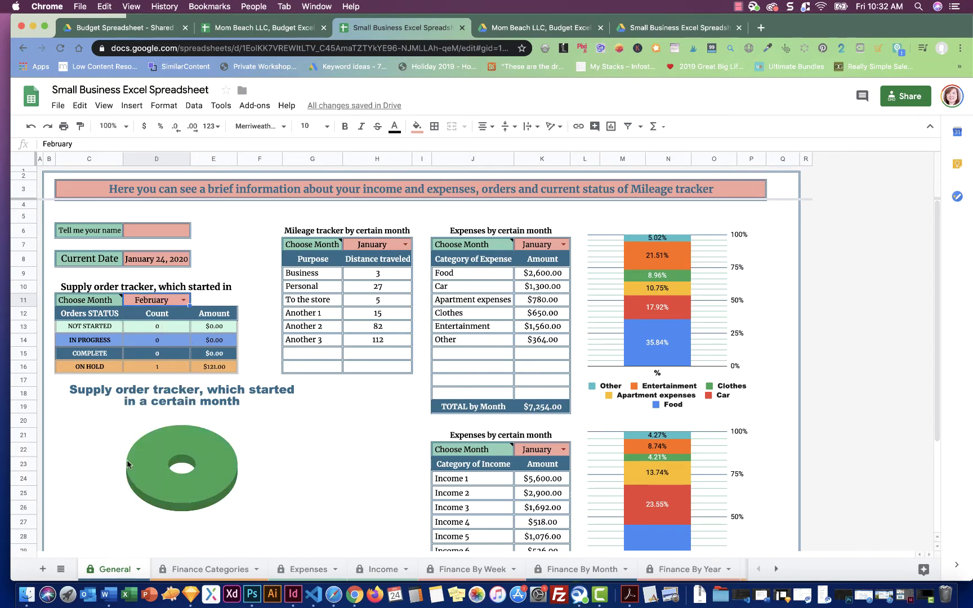
left_click(167, 300)
left_click(184, 301)
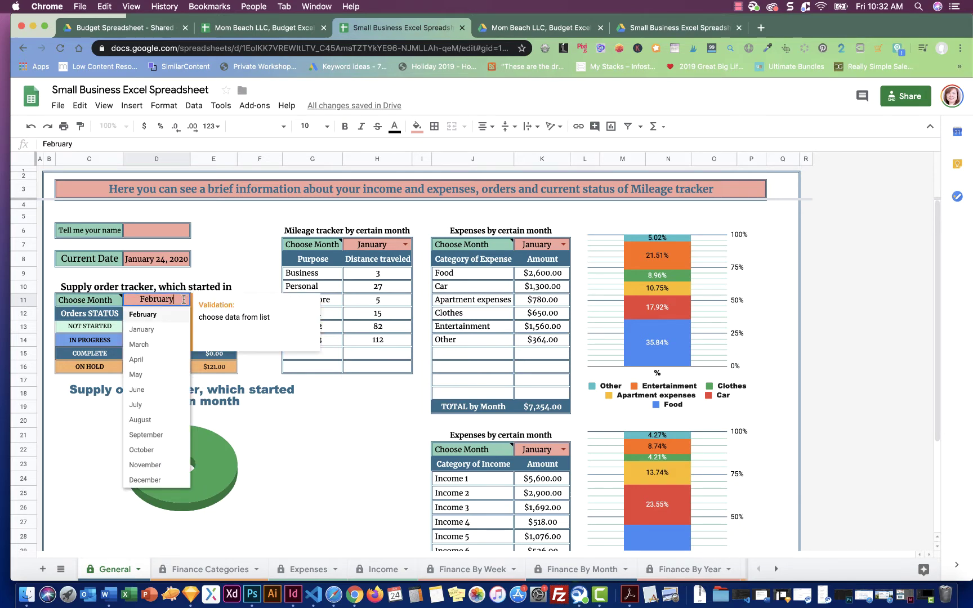
left_click(158, 438)
left_click(182, 300)
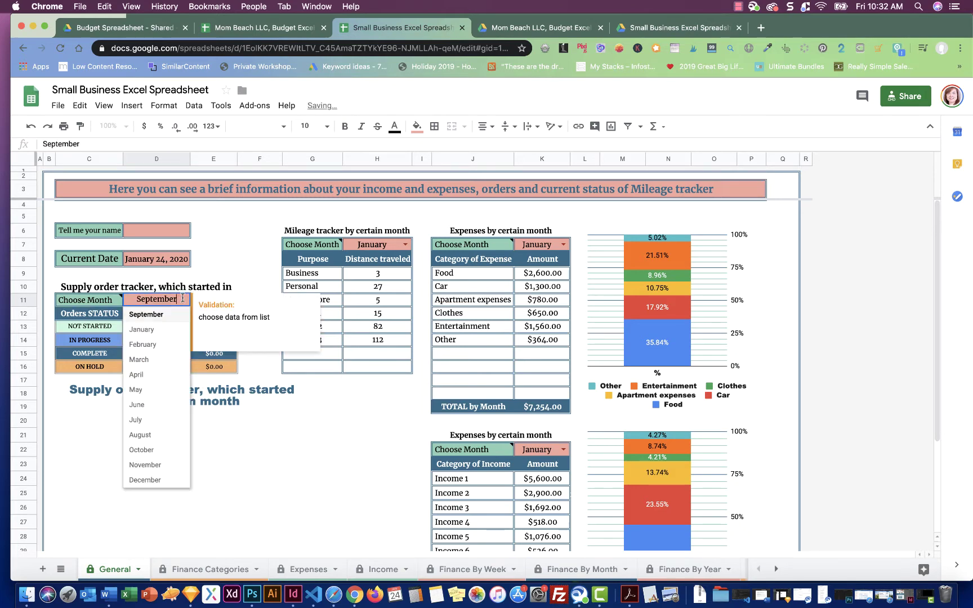
left_click(155, 331)
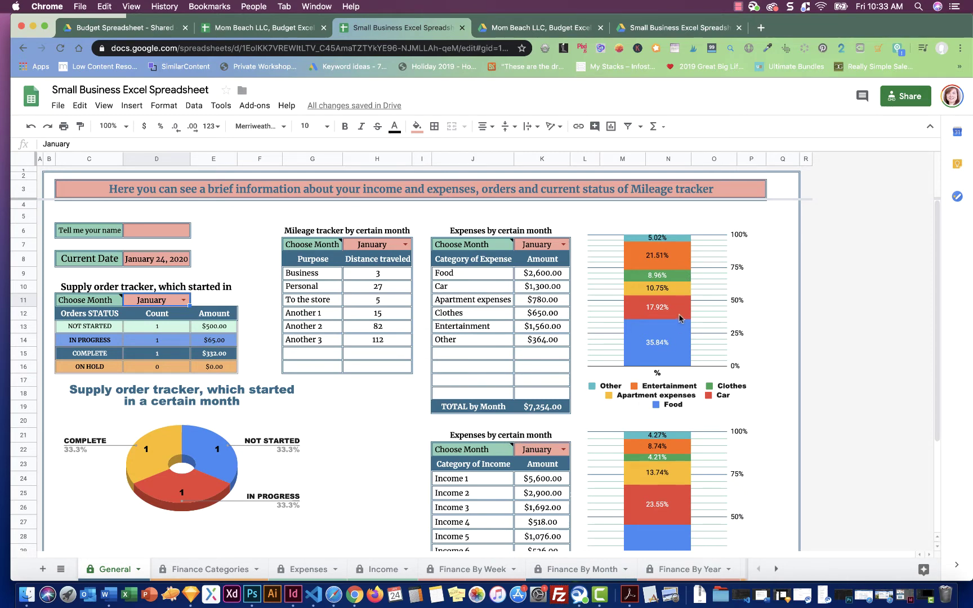
Step: Review the General sheet's expense and income charts, and look through the Finance Categories, Expenses and Income sheets
scroll(679, 318, "down", 4)
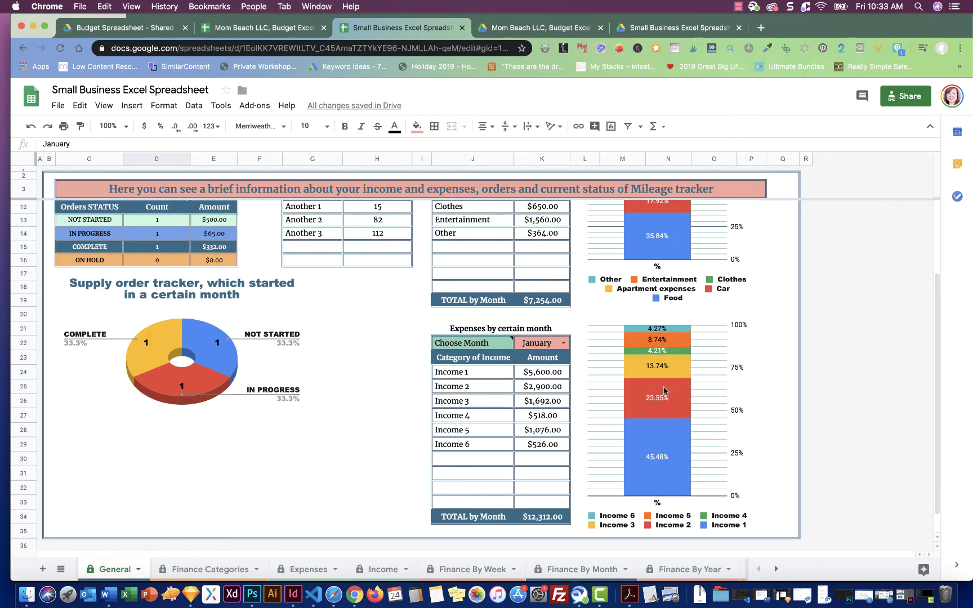
scroll(665, 434, "up", 4)
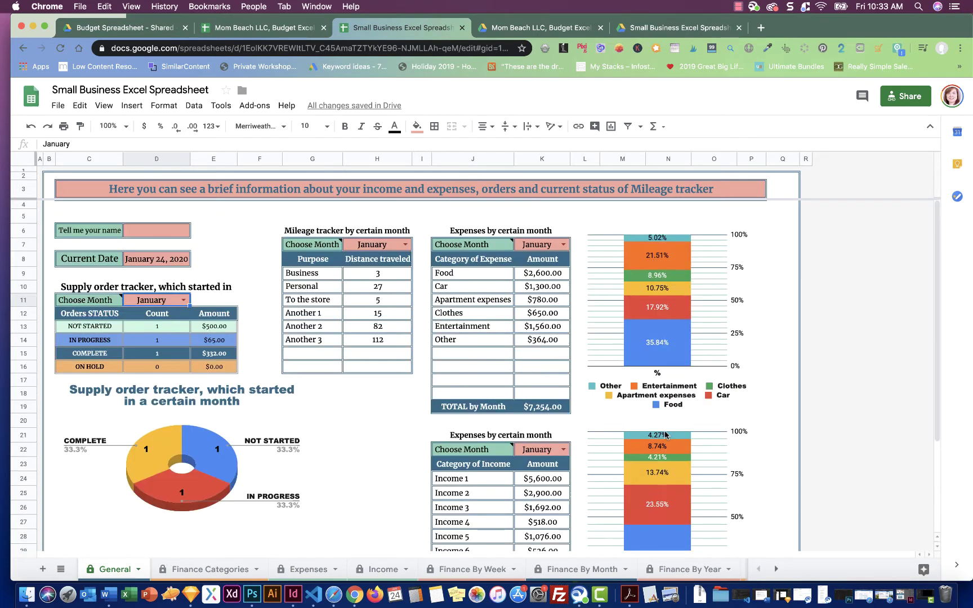
left_click(197, 570)
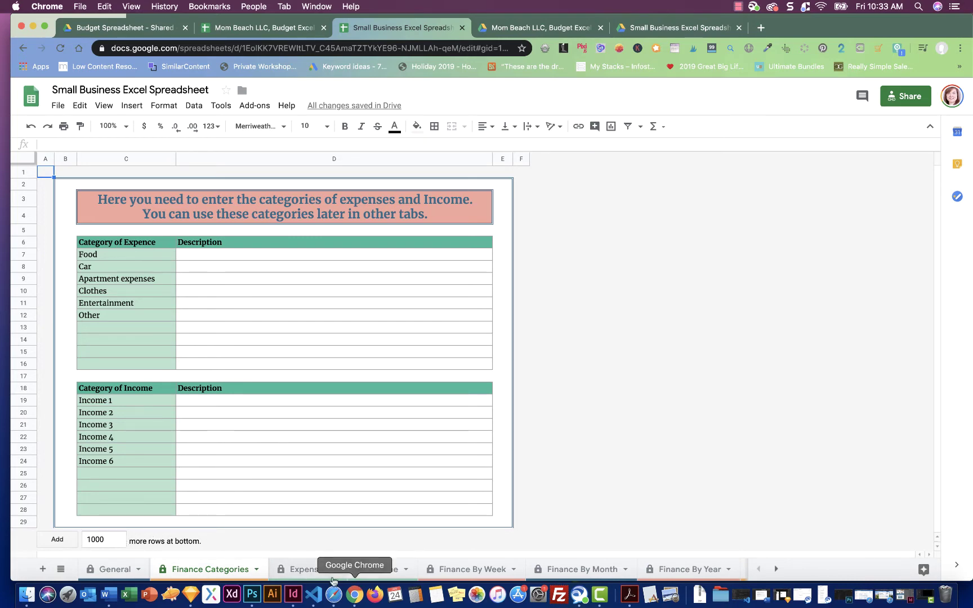
left_click(296, 571)
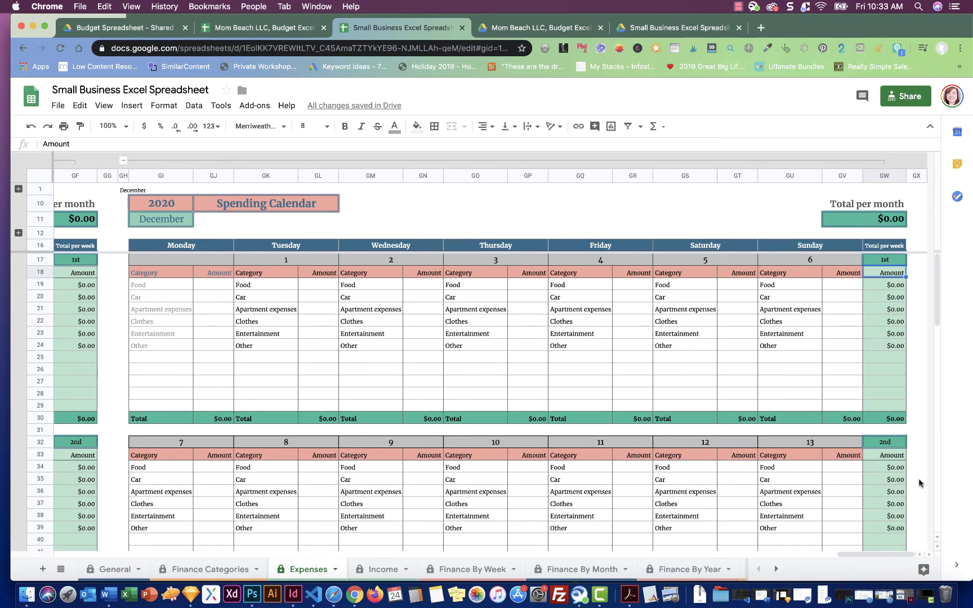
left_click_drag(867, 555, 70, 555)
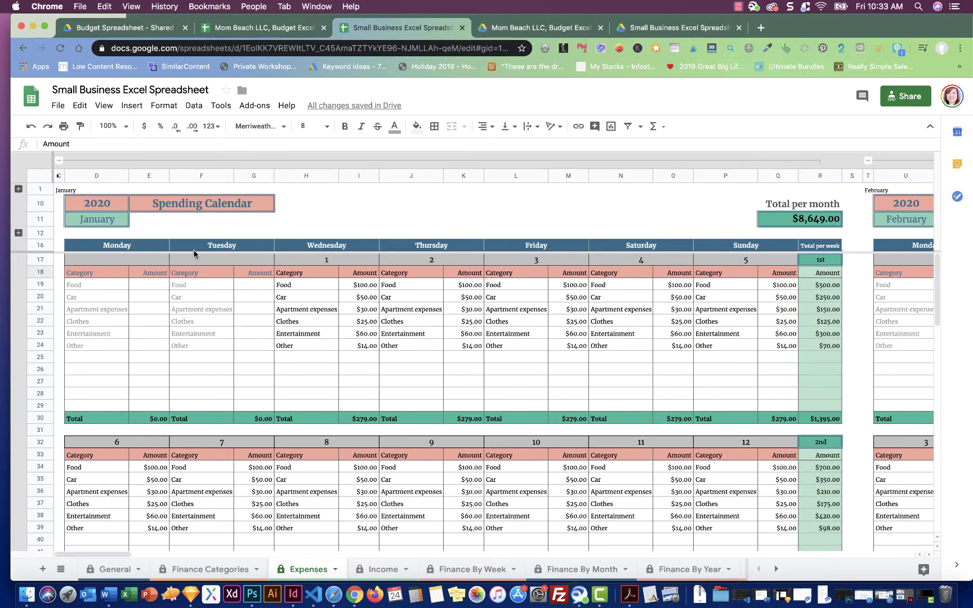
left_click(384, 571)
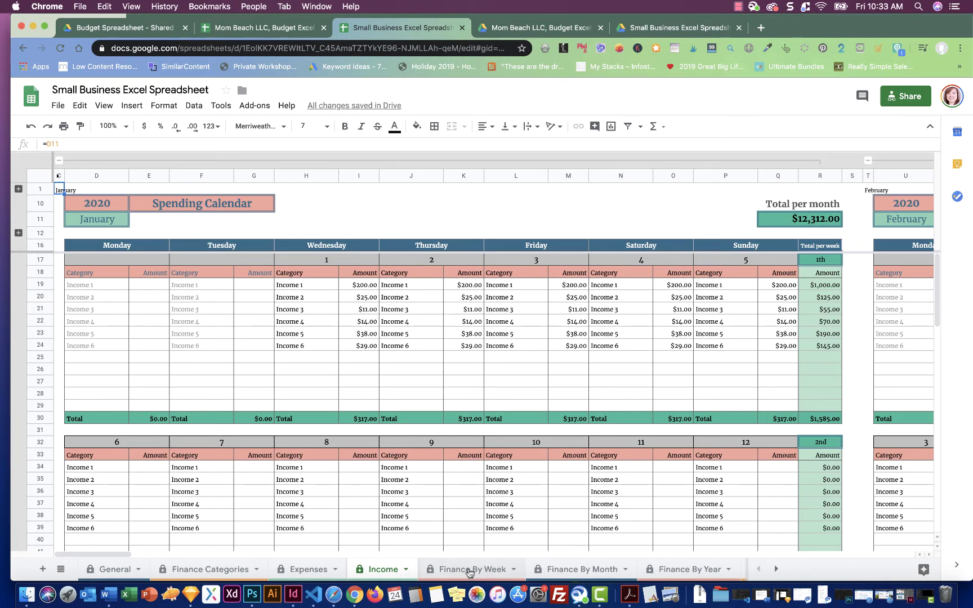
Step: Open the Finance By Week sheet and briefly expand March's weekly columns, collapsing them again
left_click(469, 571)
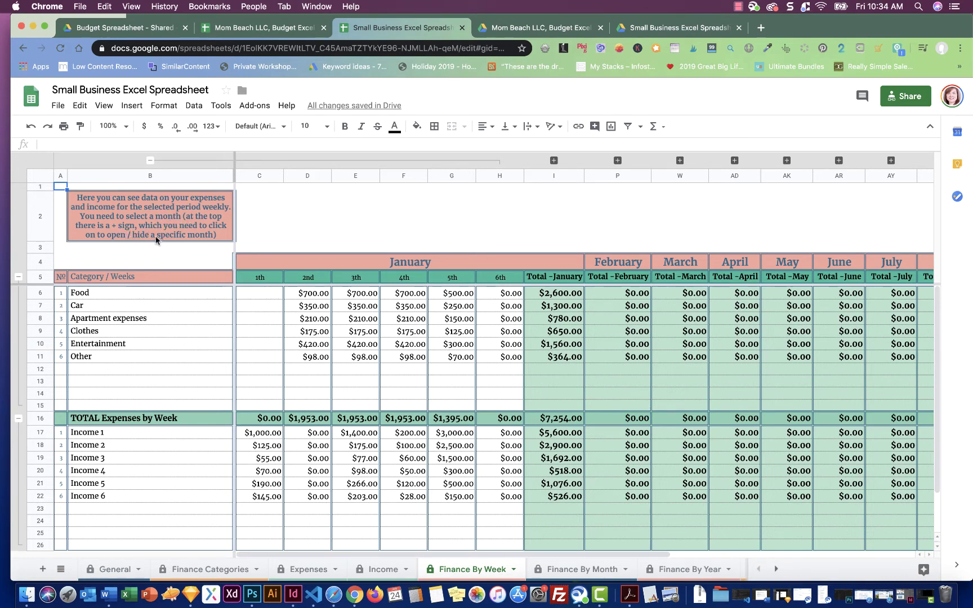
left_click(618, 262)
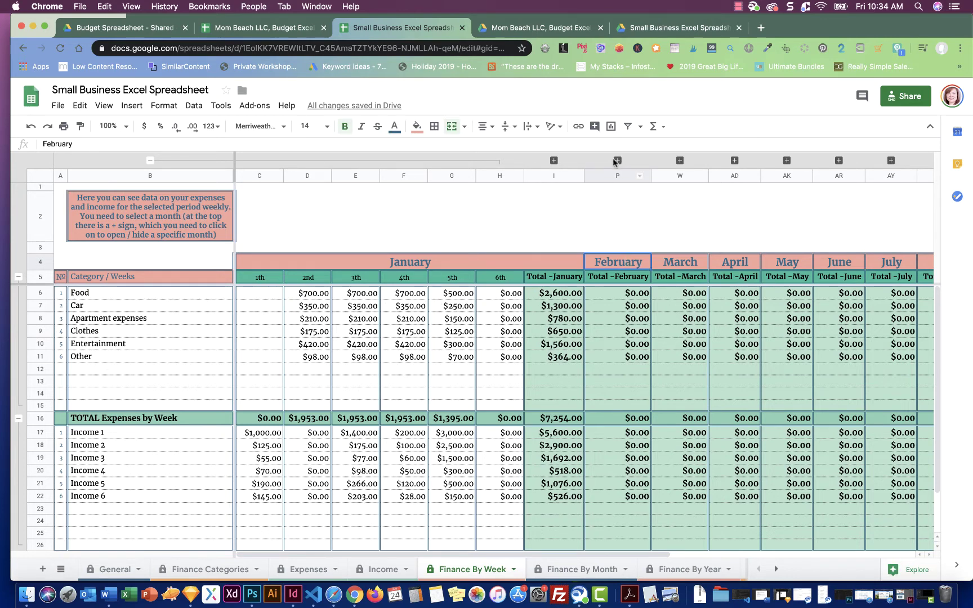
left_click(617, 160)
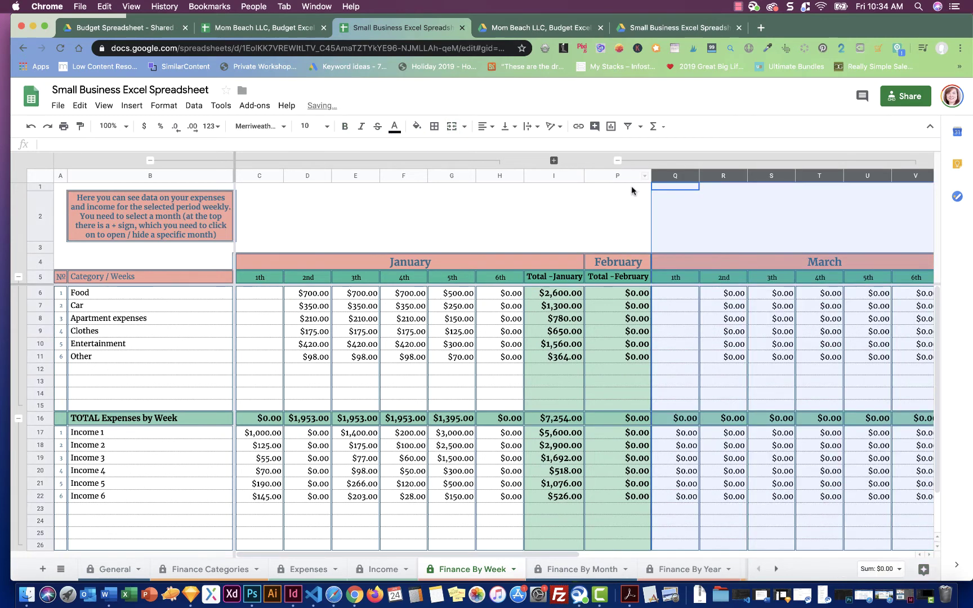
left_click(707, 311)
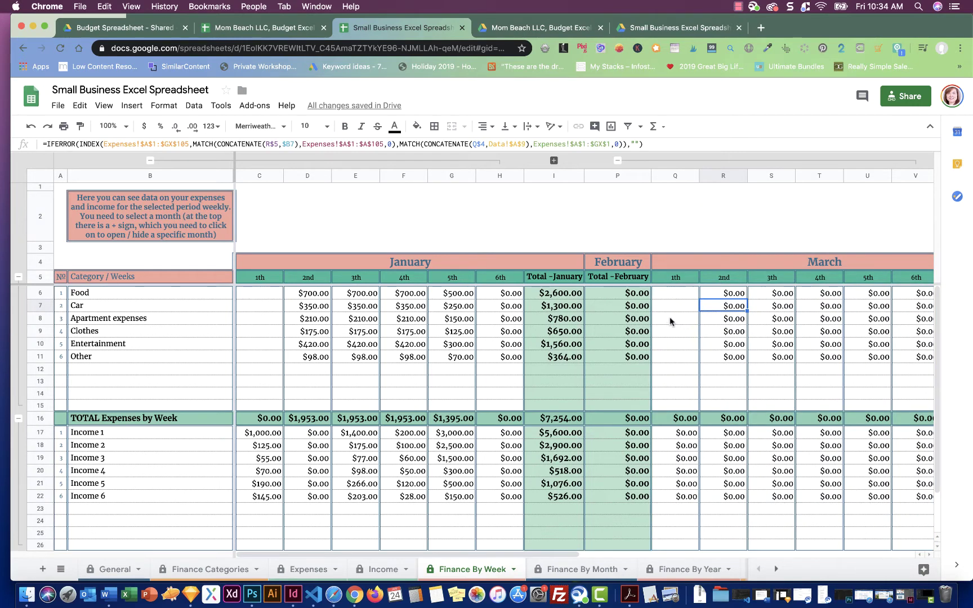
left_click(626, 264)
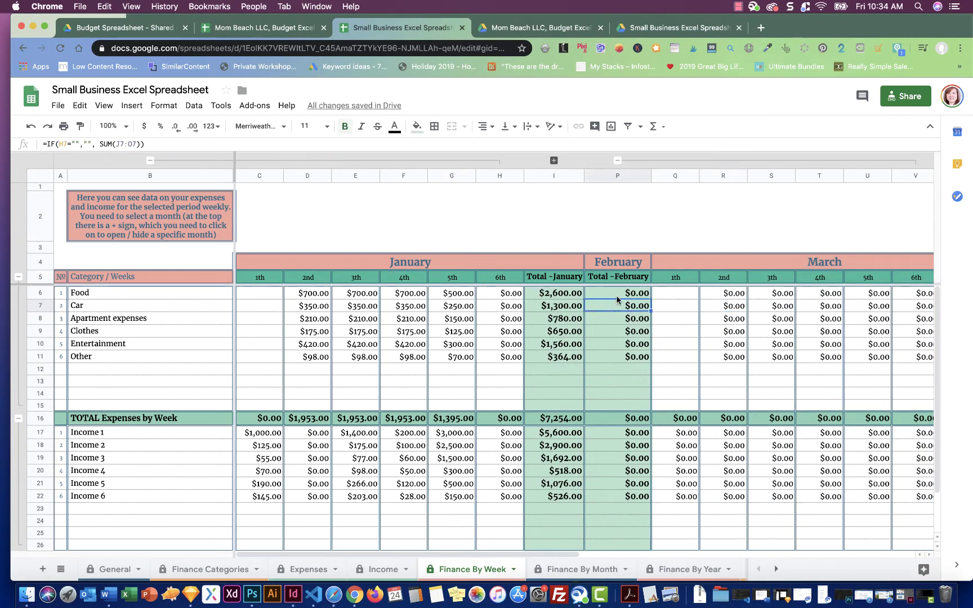
left_click(618, 162)
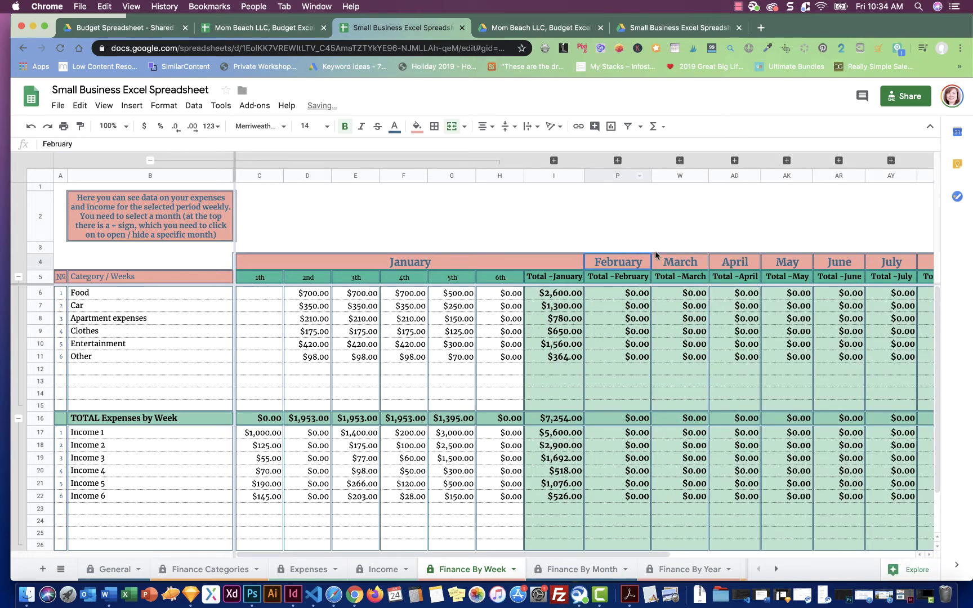
Step: Expand and collapse the weekly column groups of February and March in turn
left_click(554, 160)
left_click(555, 160)
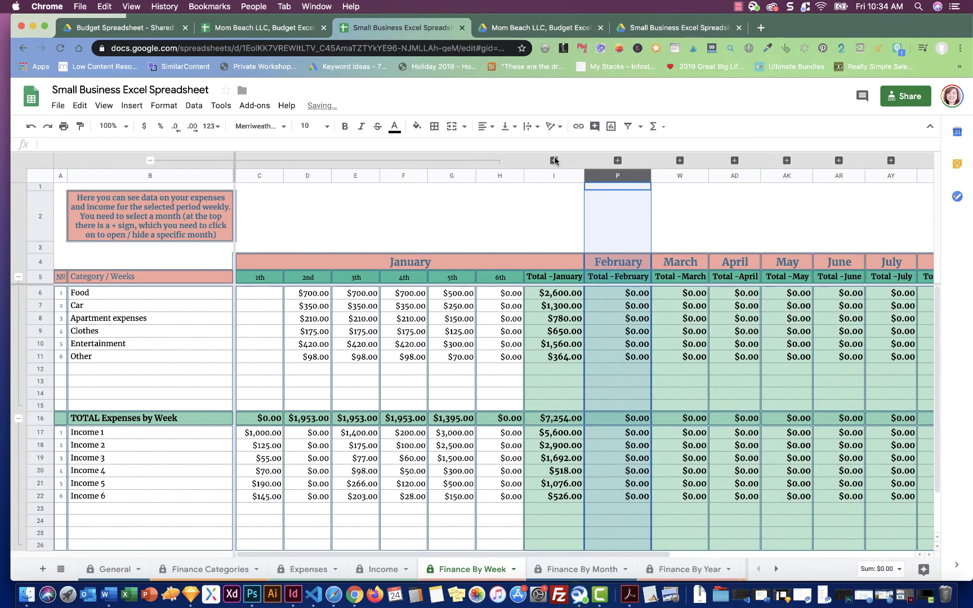
left_click(618, 161)
left_click(618, 161)
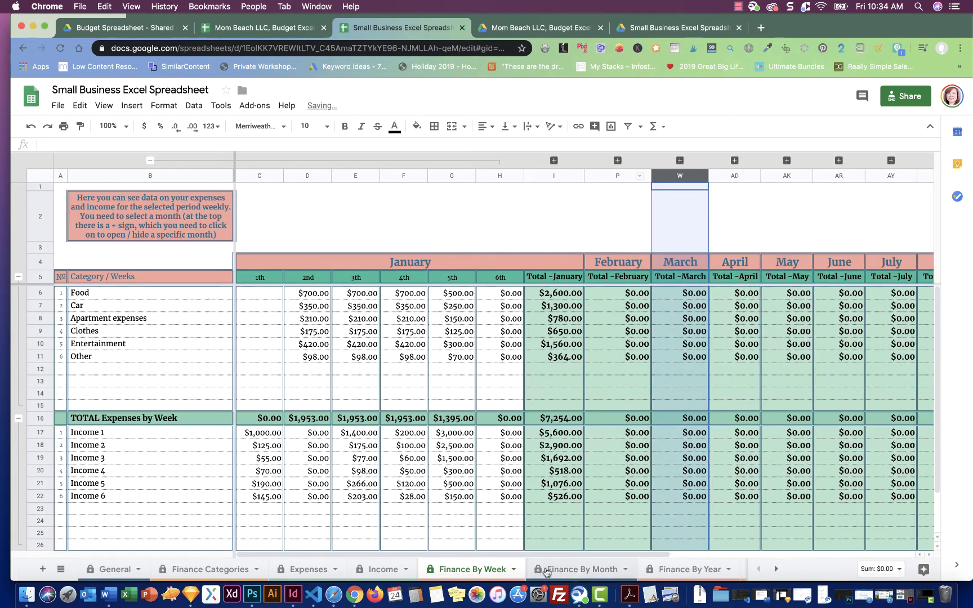
Step: Look across the monthly totals through December on the Finance By Week sheet, and return to the January heading
left_click_drag(561, 555, 817, 573)
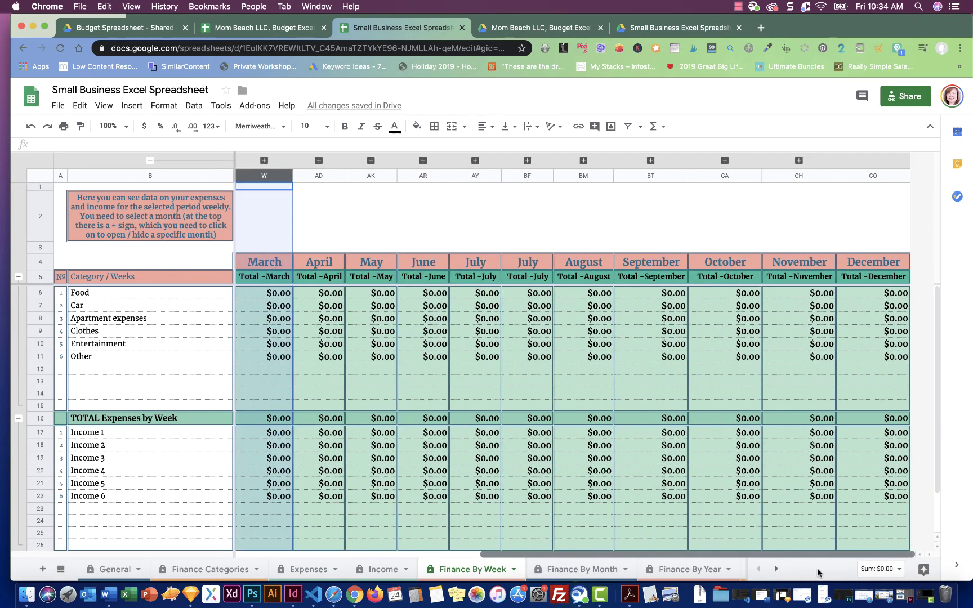
scroll(410, 436, "left", 10)
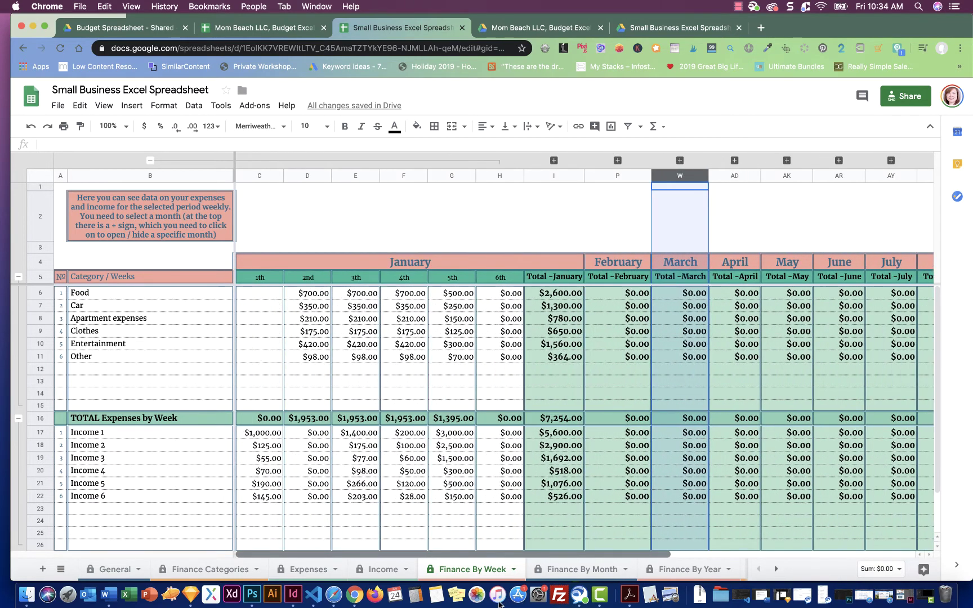
left_click(372, 321)
left_click(410, 262)
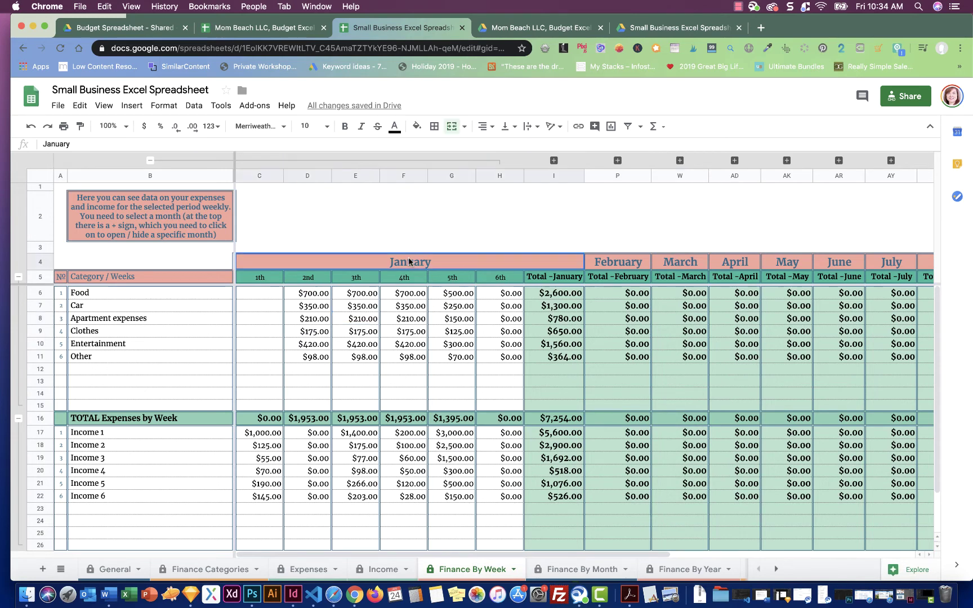
Step: Expand February's weekly columns and compare them with January's on the Finance By Week sheet
left_click(554, 160)
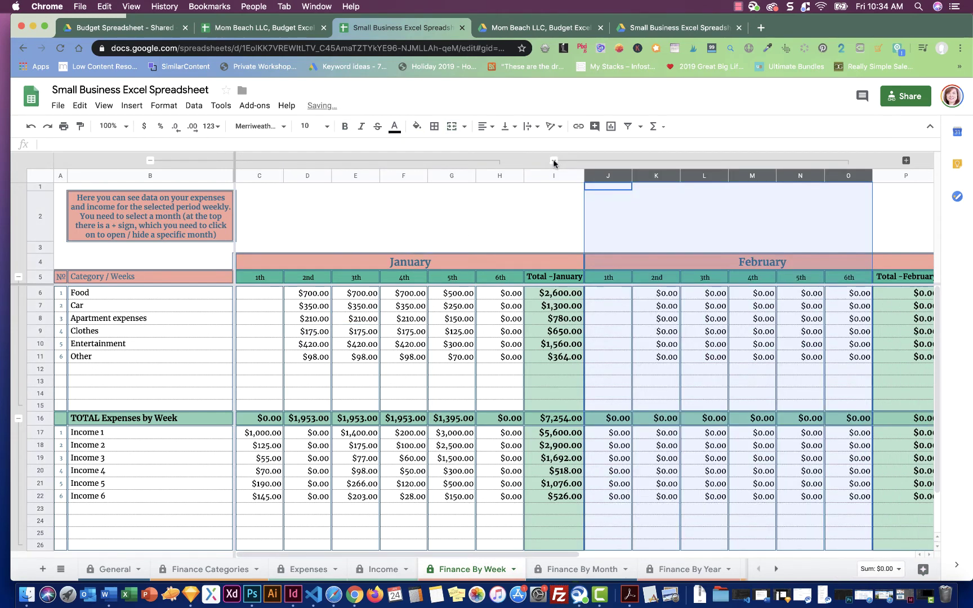
left_click(356, 293)
left_click(391, 265)
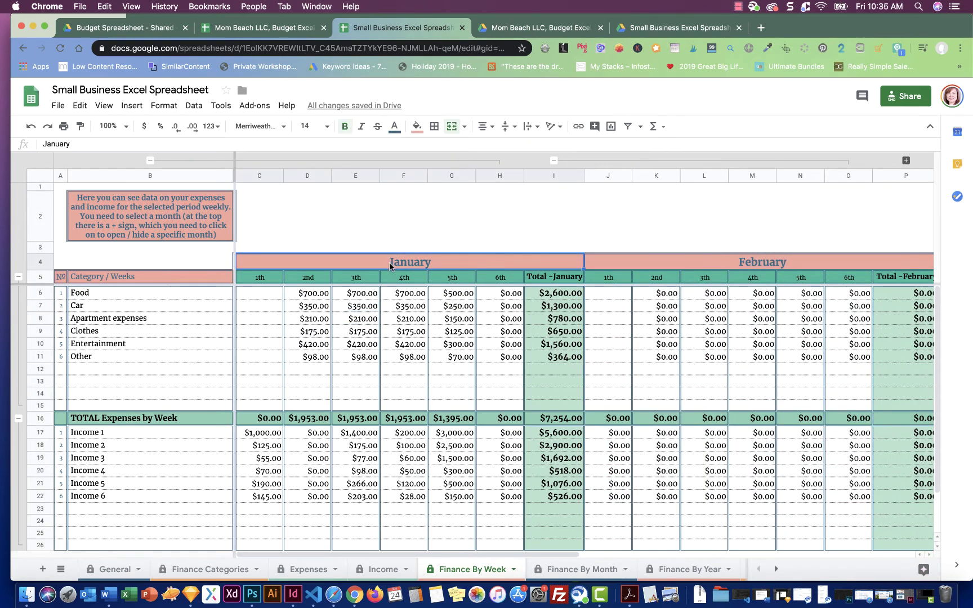
left_click(624, 276)
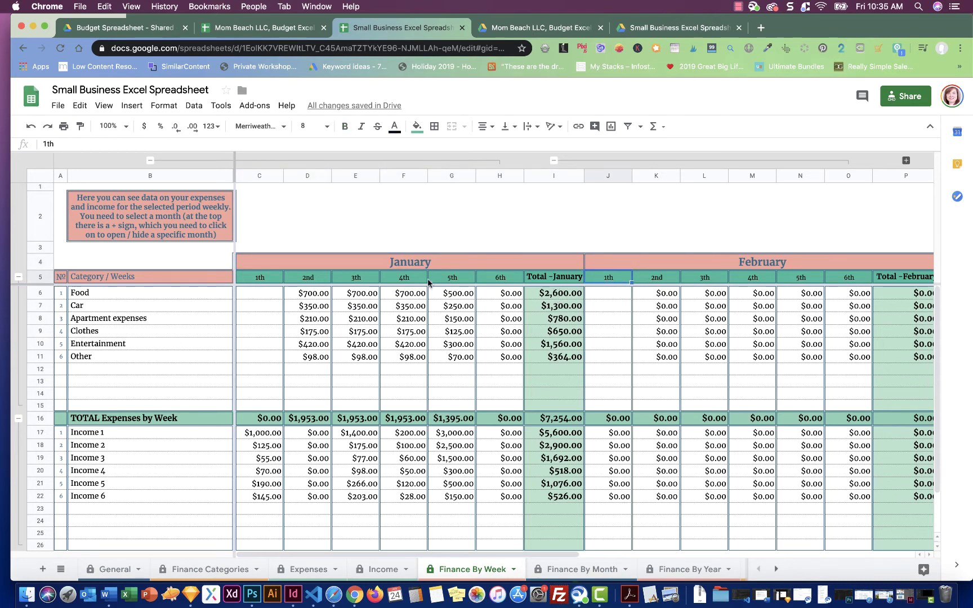
left_click(422, 260)
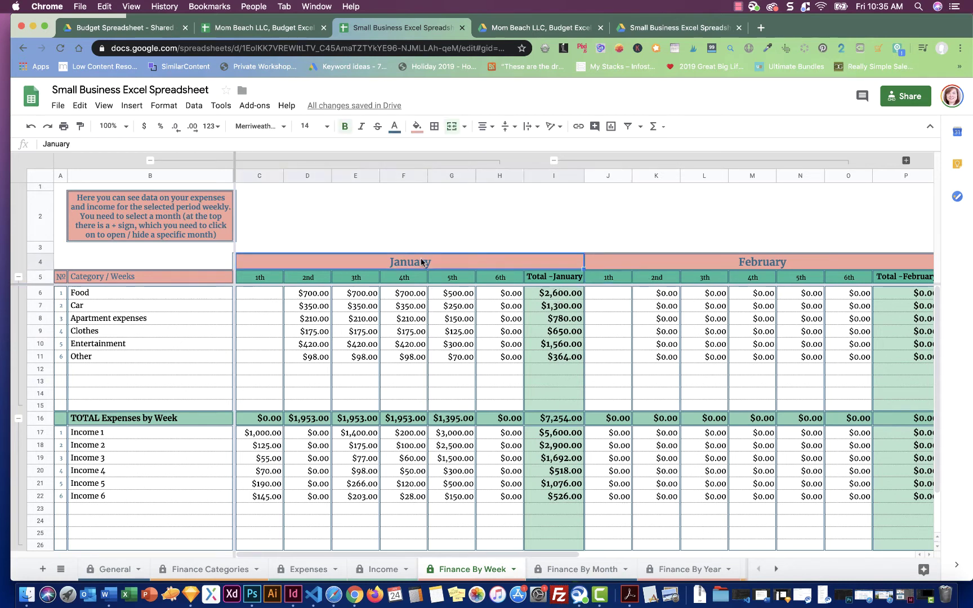
Step: Collapse the weekly columns of January and February on the Finance By Week sheet, leaving only their monthly totals
left_click(150, 160)
left_click(442, 264)
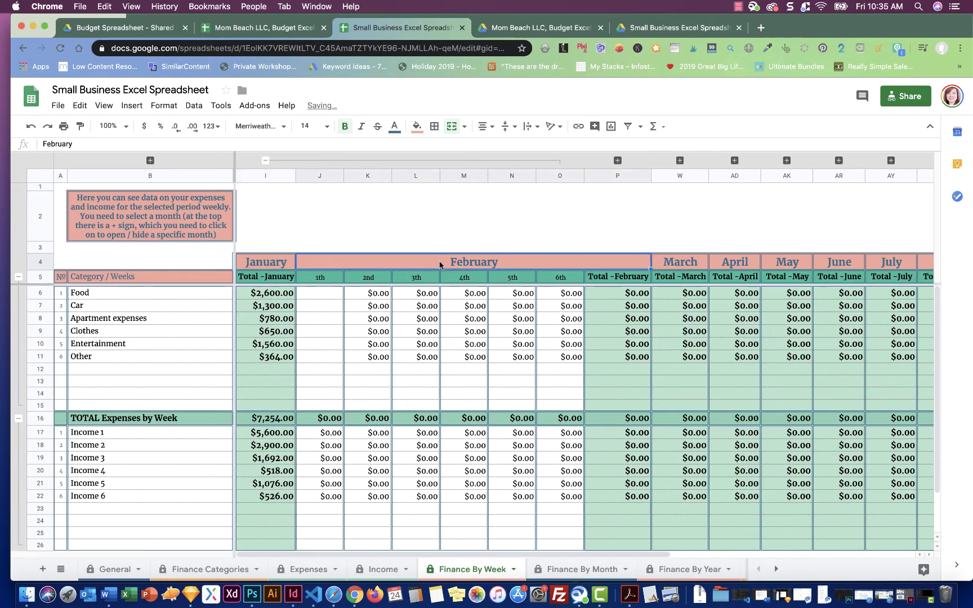
left_click(265, 161)
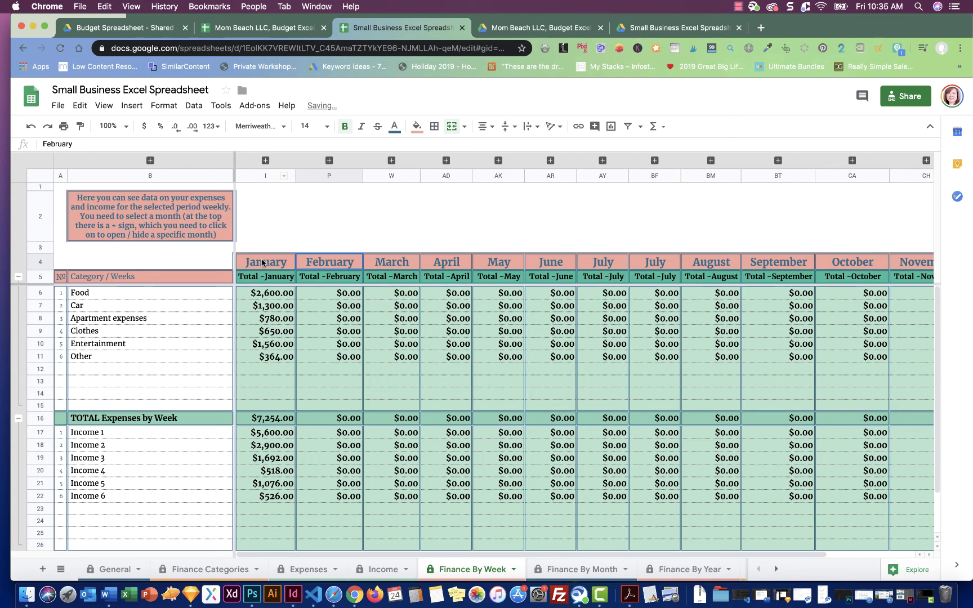
Step: Expand the weekly columns of January and February on the Finance By Week sheet and select February's 2nd-week Clothes cell
left_click(150, 160)
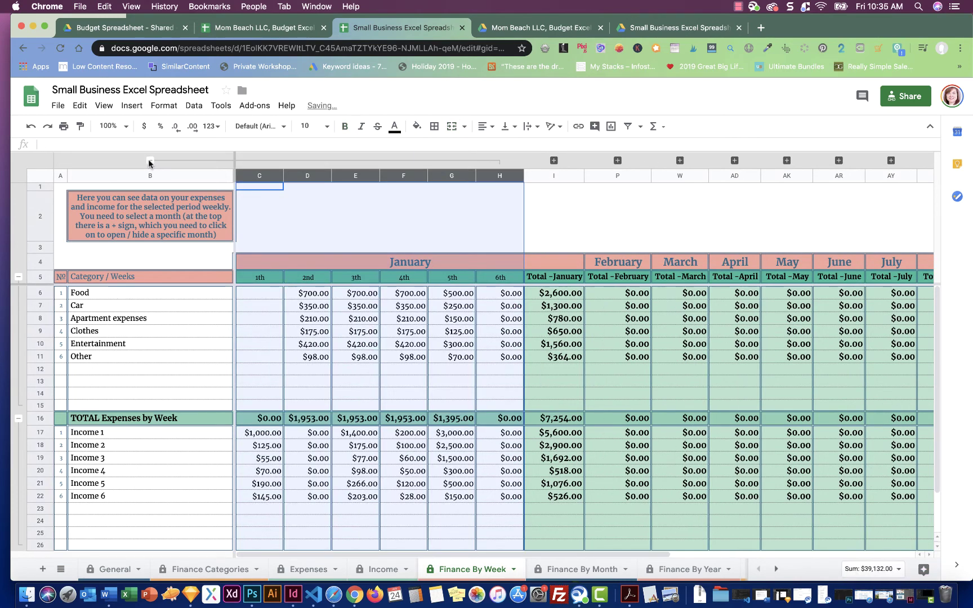
left_click(554, 160)
left_click(673, 335)
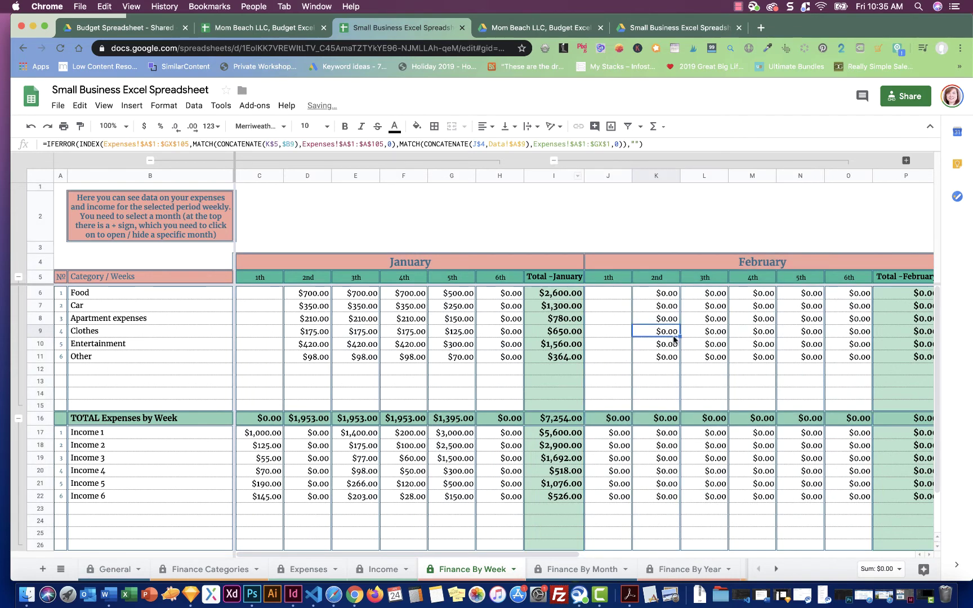
Step: Move the Finance By Week sheet to directly after Finance By Month, and open the Finance By Year sheet
left_click_drag(434, 563, 561, 535)
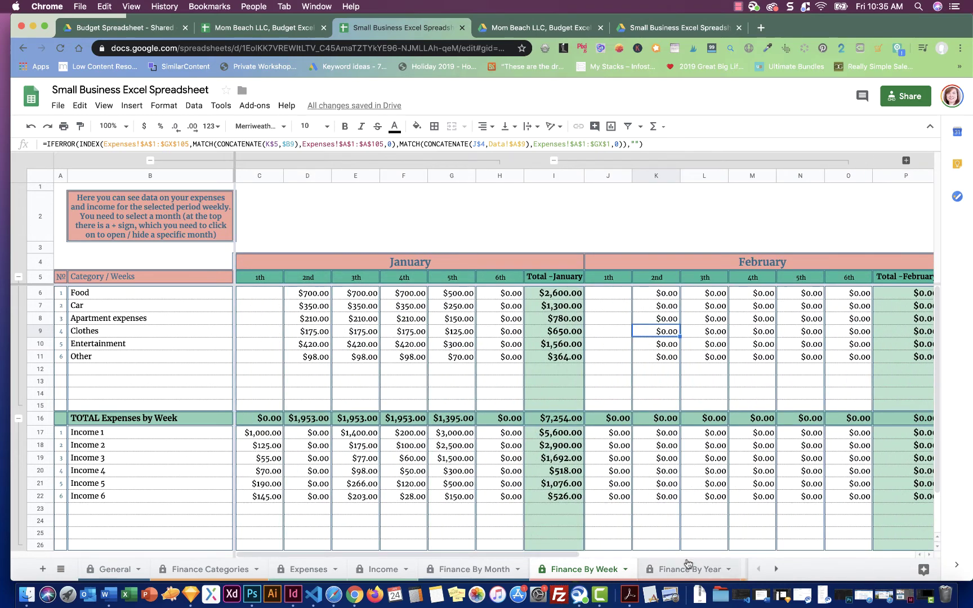
left_click(676, 570)
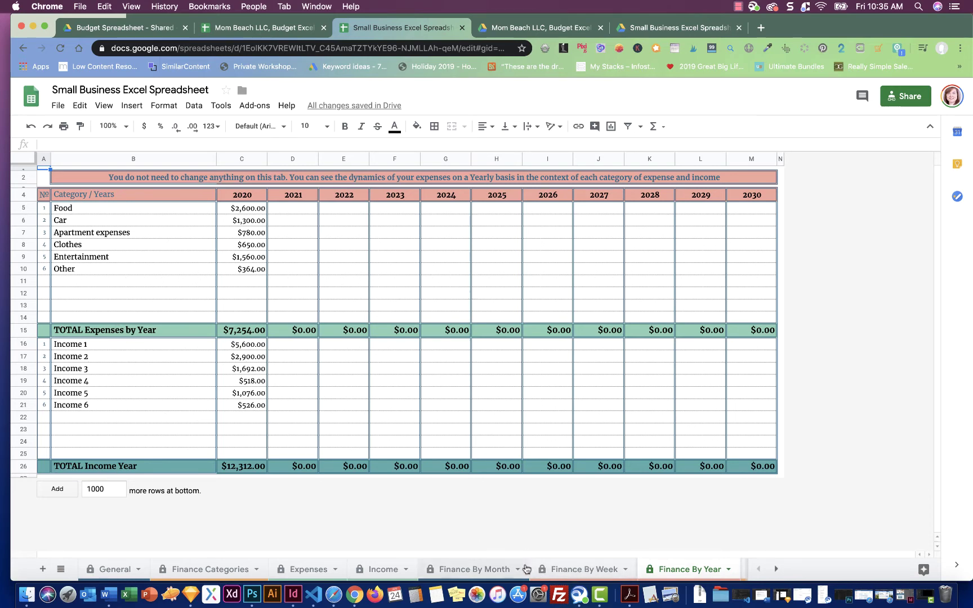
Step: View the Supply order tracker, Website password logger and Mileage tracker sheets in turn
left_click(776, 570)
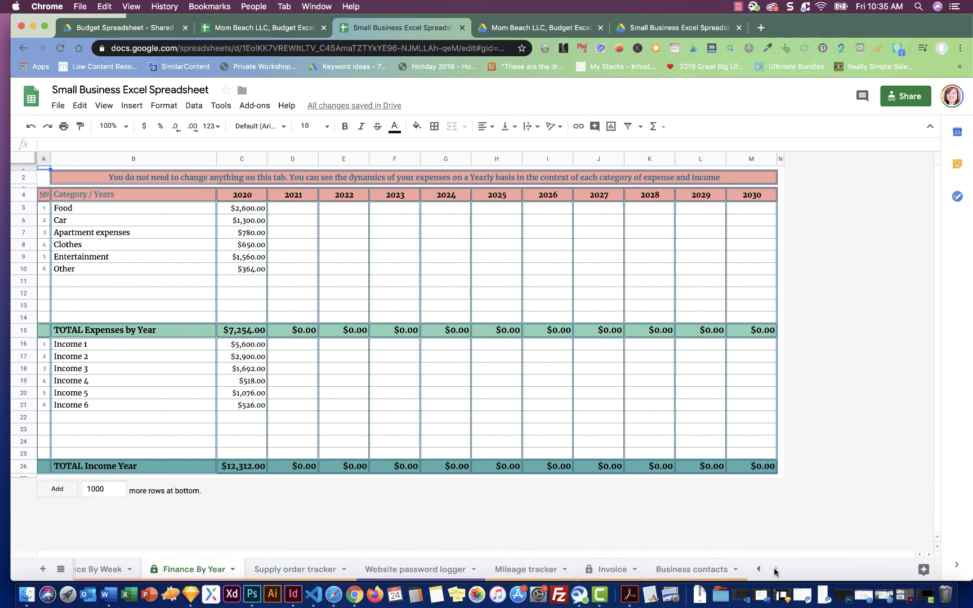
left_click(301, 570)
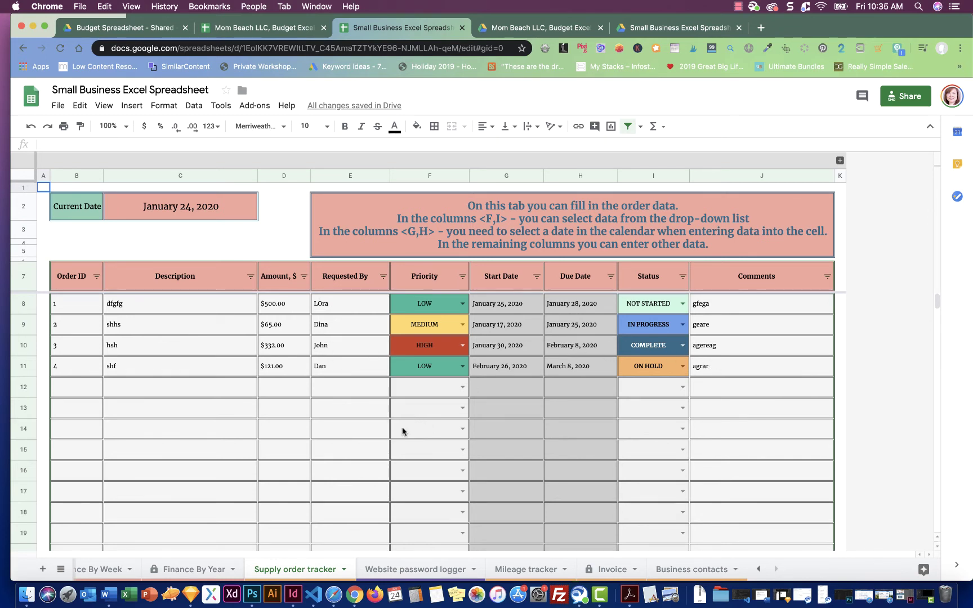
left_click(414, 570)
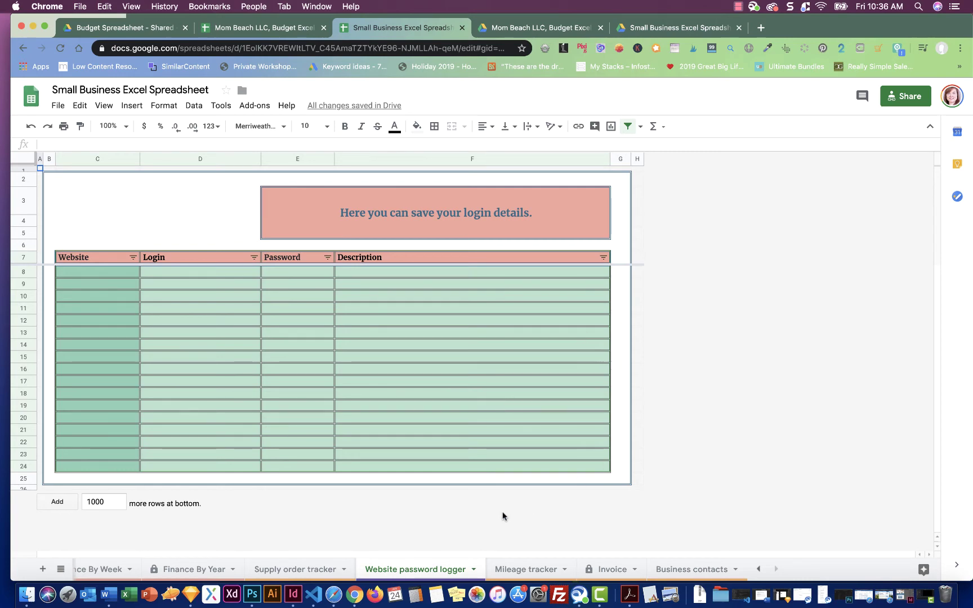
left_click(514, 571)
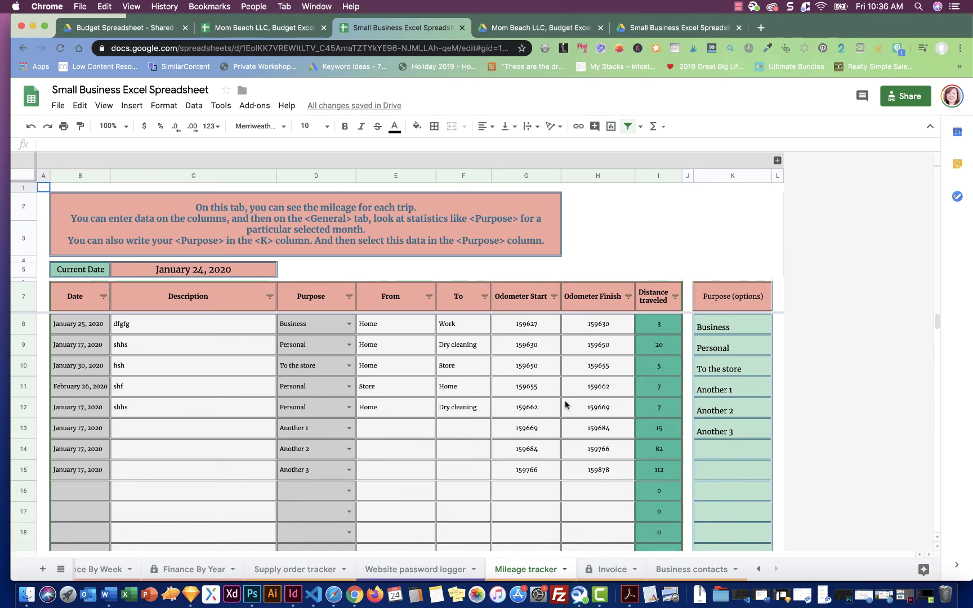
Step: View the Invoice sheet and the Business contacts sheet, ending on Business contacts
left_click(612, 570)
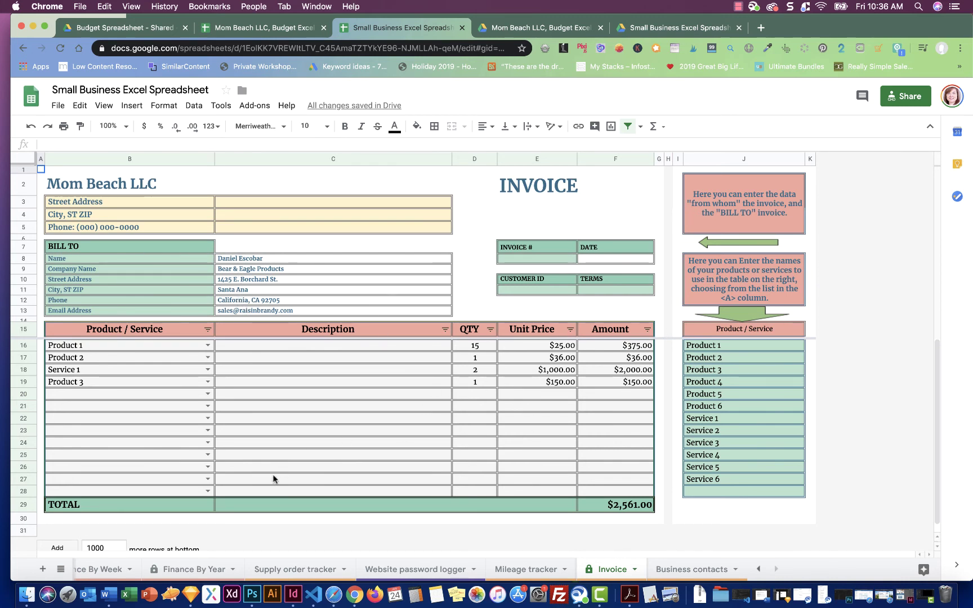
left_click(685, 568)
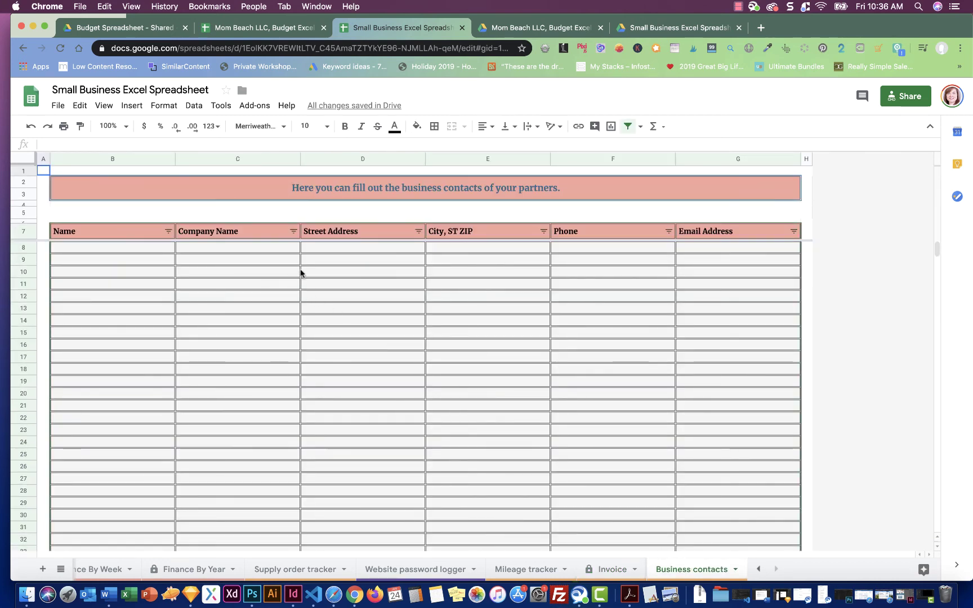
left_click(611, 568)
left_click(692, 569)
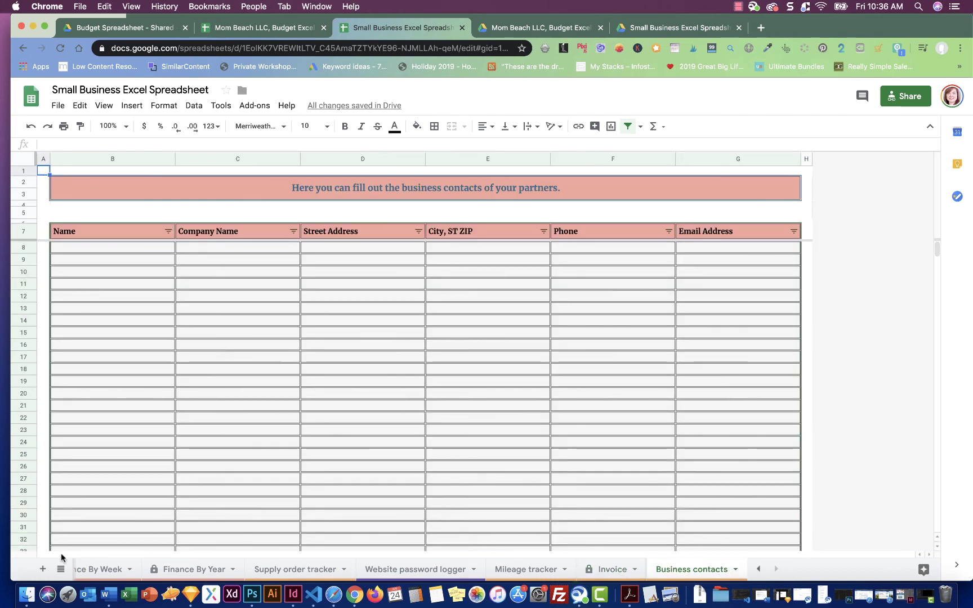
Step: Go back to the Finance By Week sheet, check Finance By Year once more, and return to Finance By Week
left_click(100, 570)
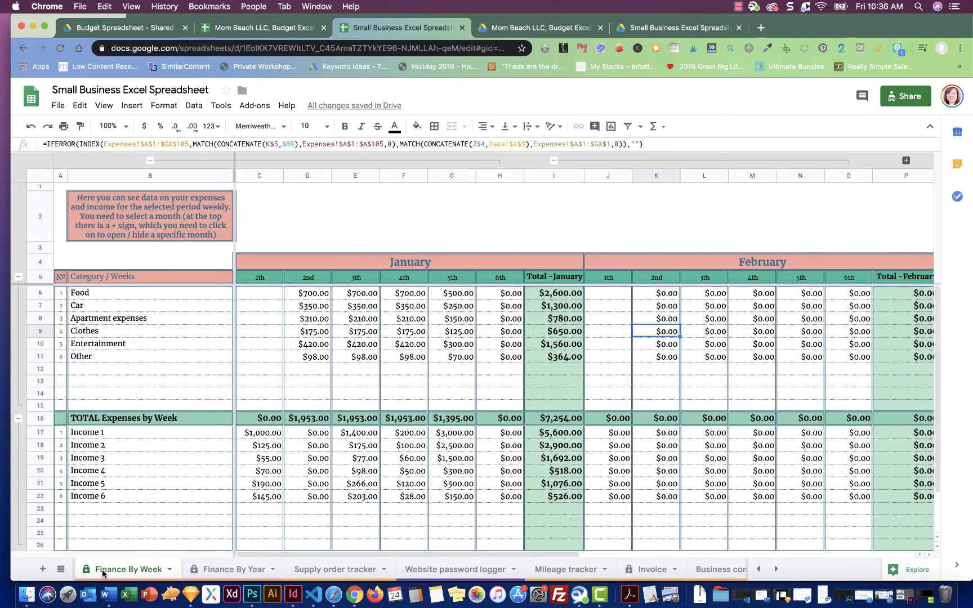
left_click(210, 570)
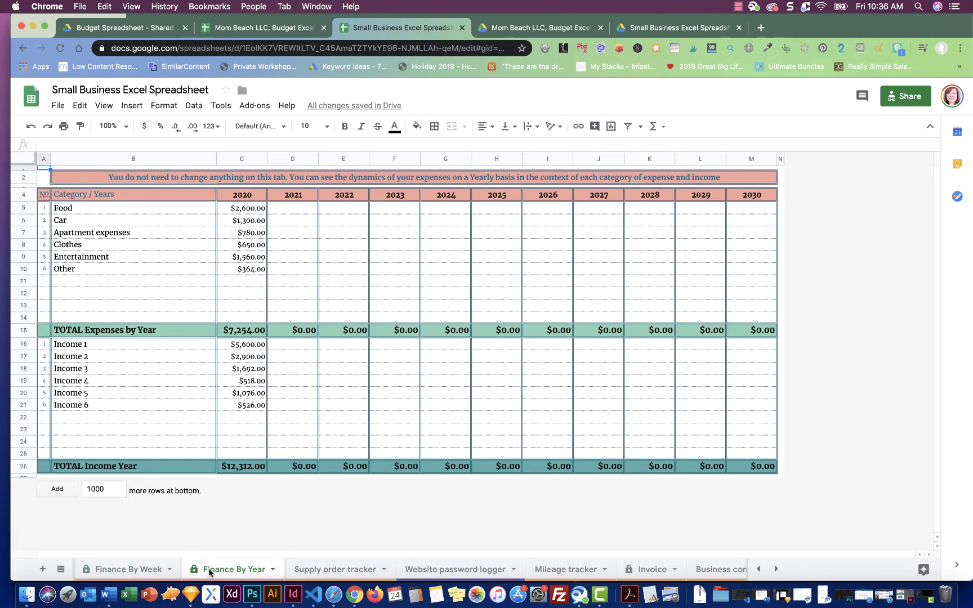
left_click(130, 569)
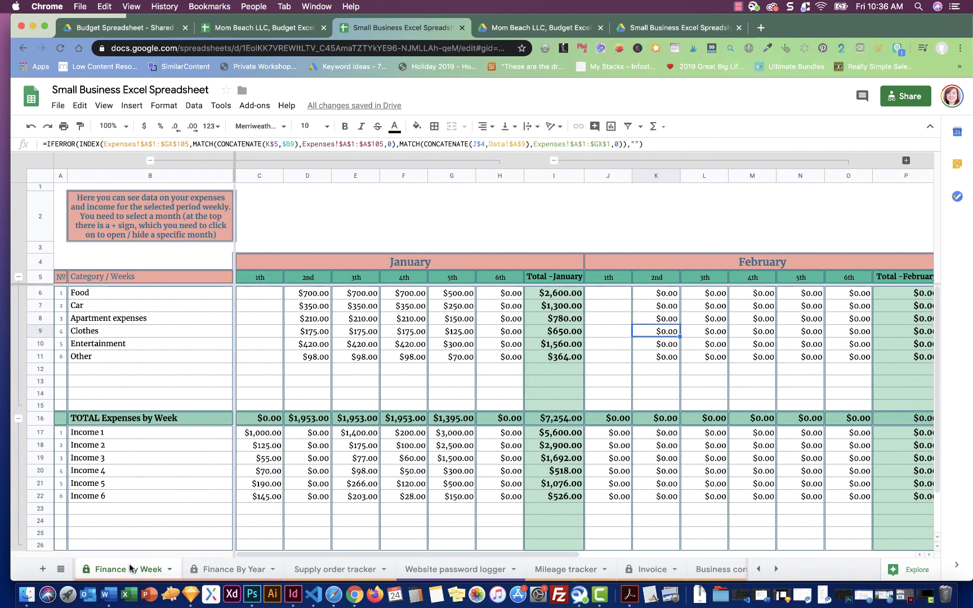